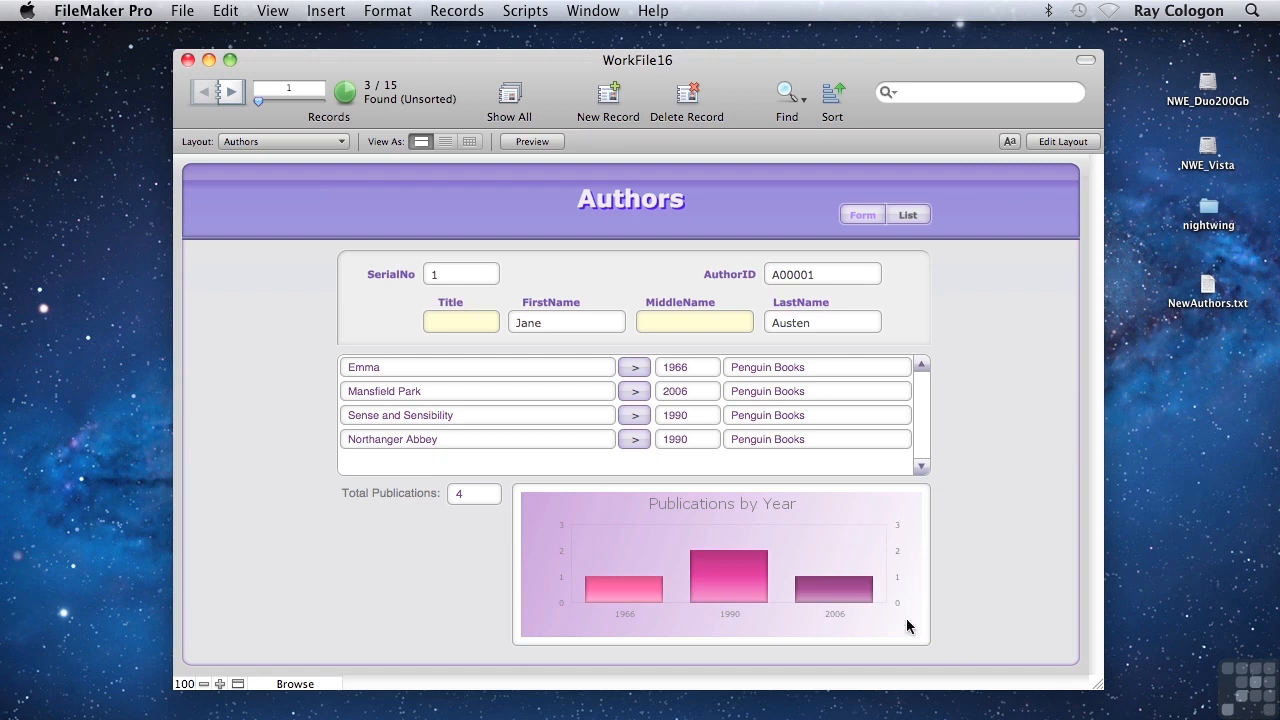
left_click(190, 12)
mouse_move(270, 350)
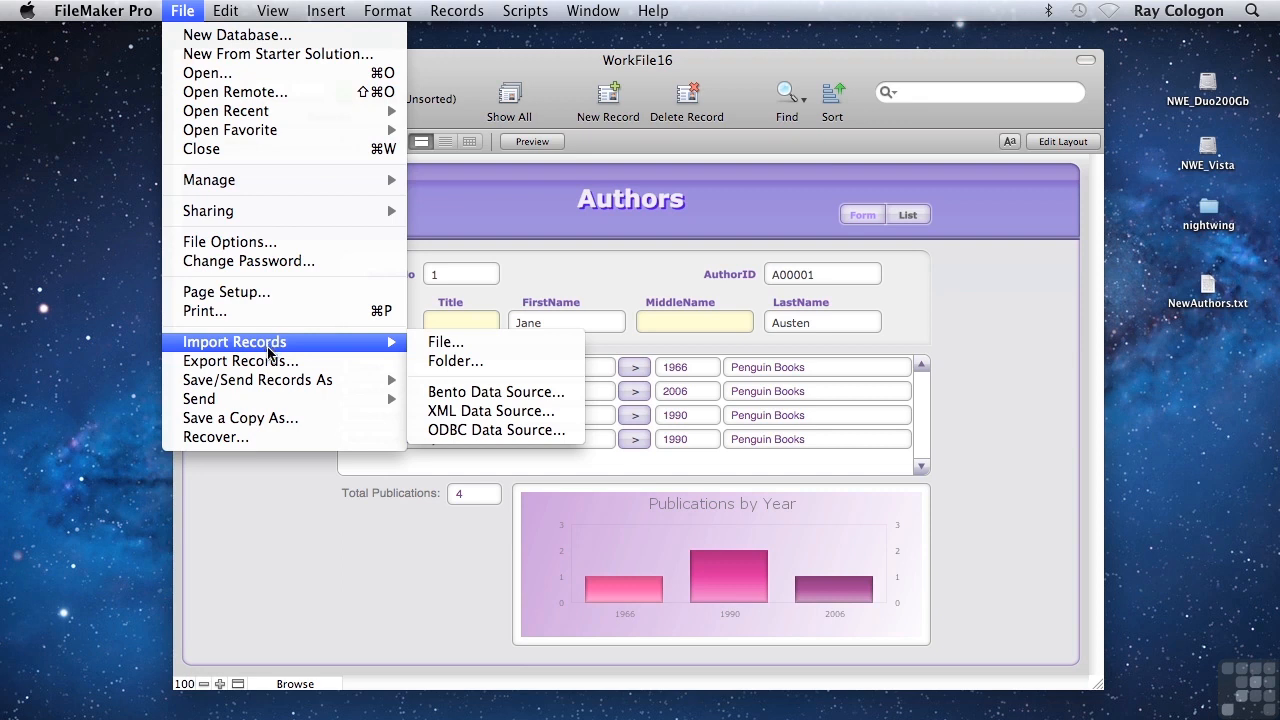
left_click(305, 510)
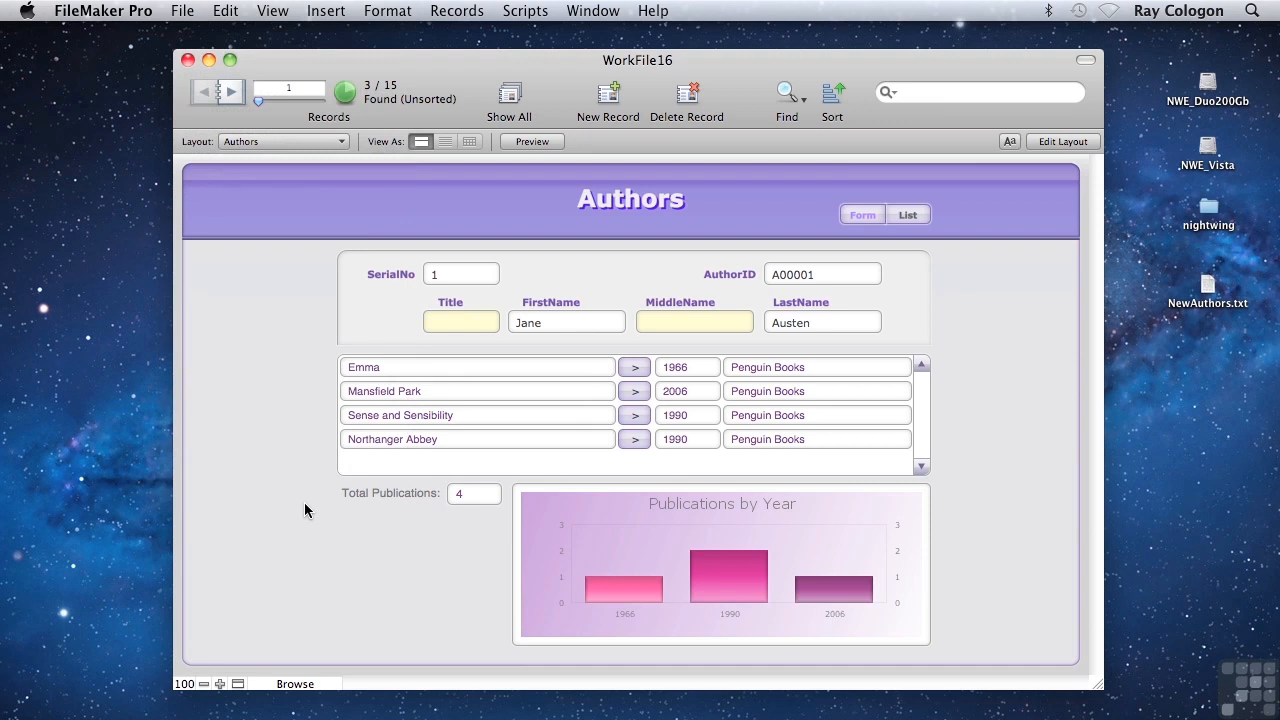
Step: Switch to the Authors Listing layout and set up a tab-separated text export of the found records named ThreeAuthors on the Desktop
left_click(296, 148)
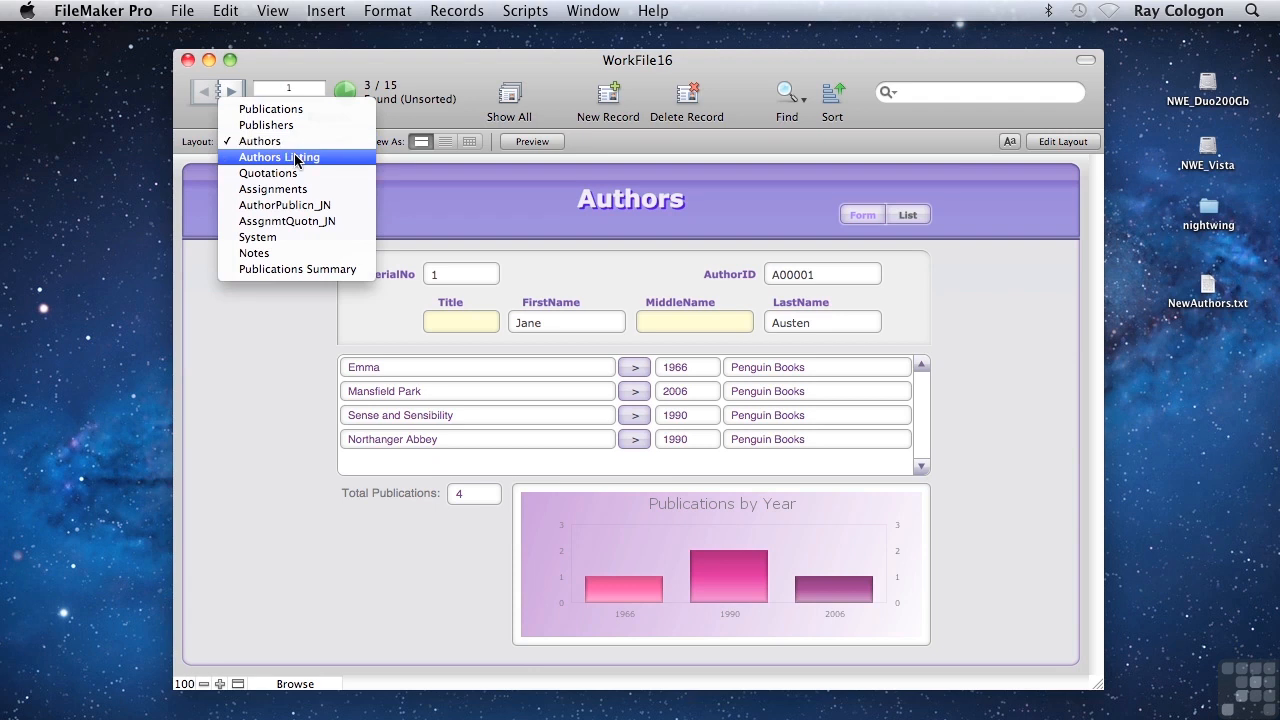
left_click(296, 158)
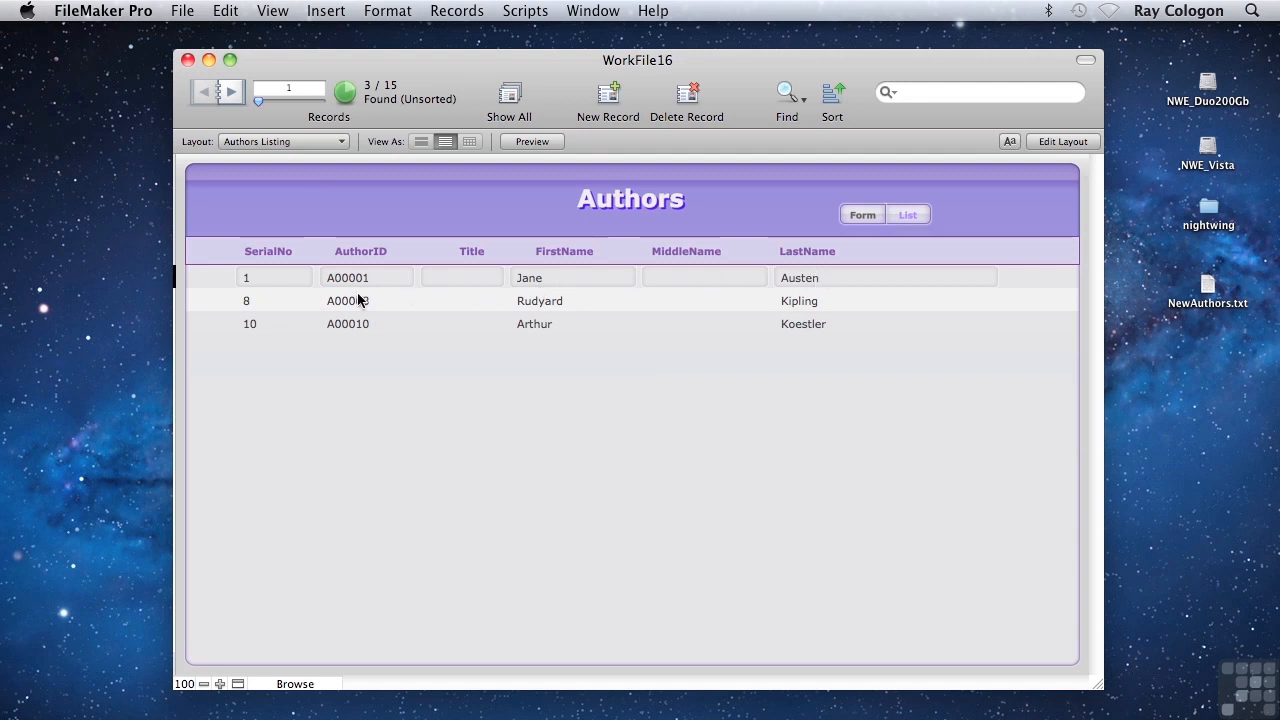
left_click(175, 11)
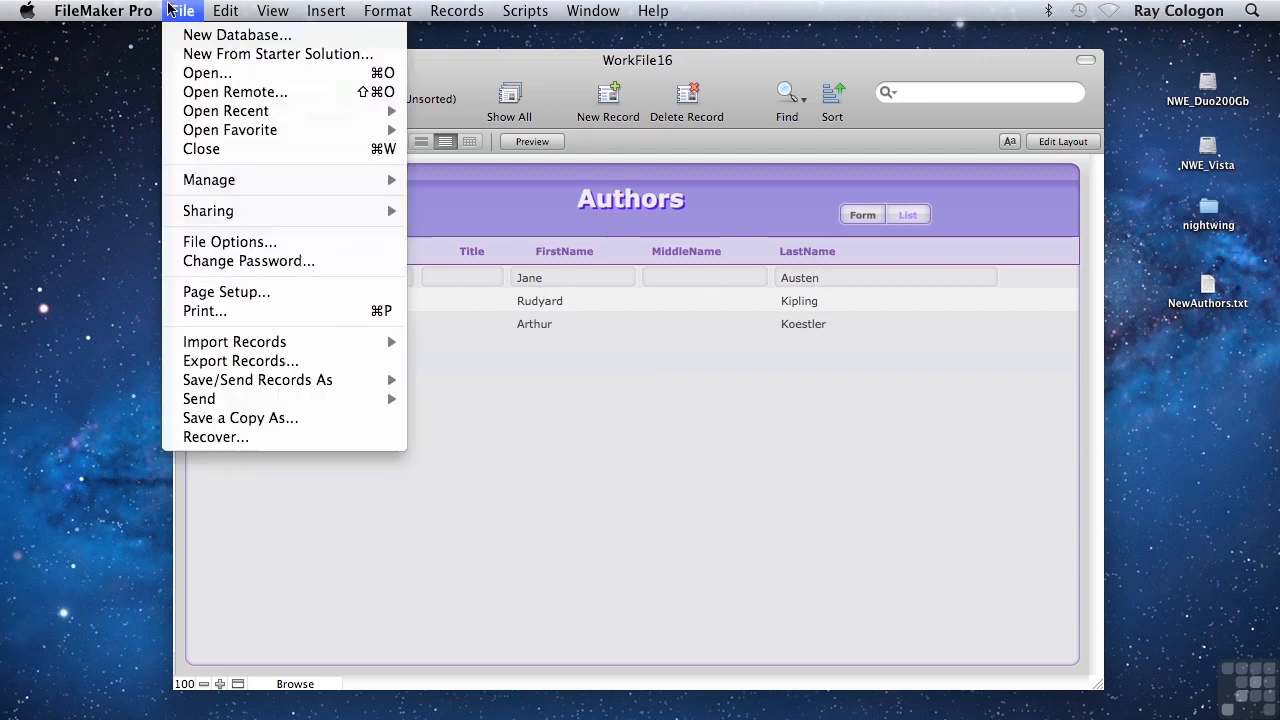
left_click(219, 362)
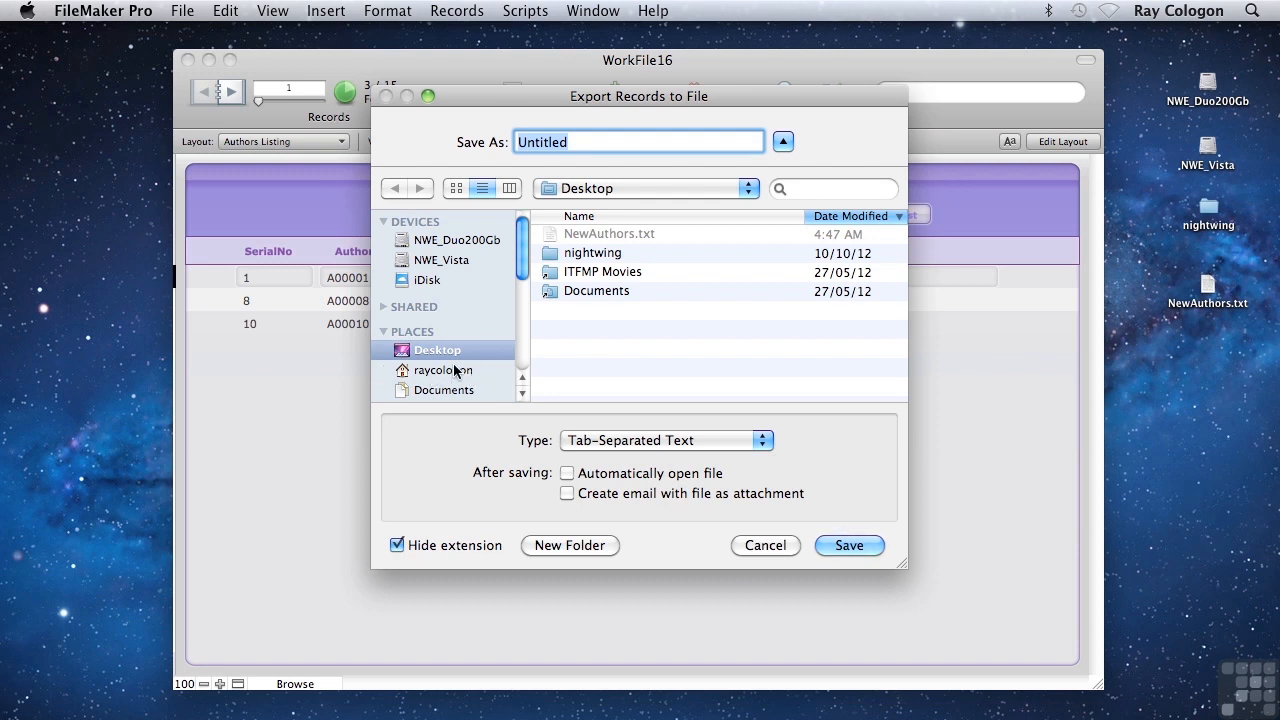
left_click(614, 440)
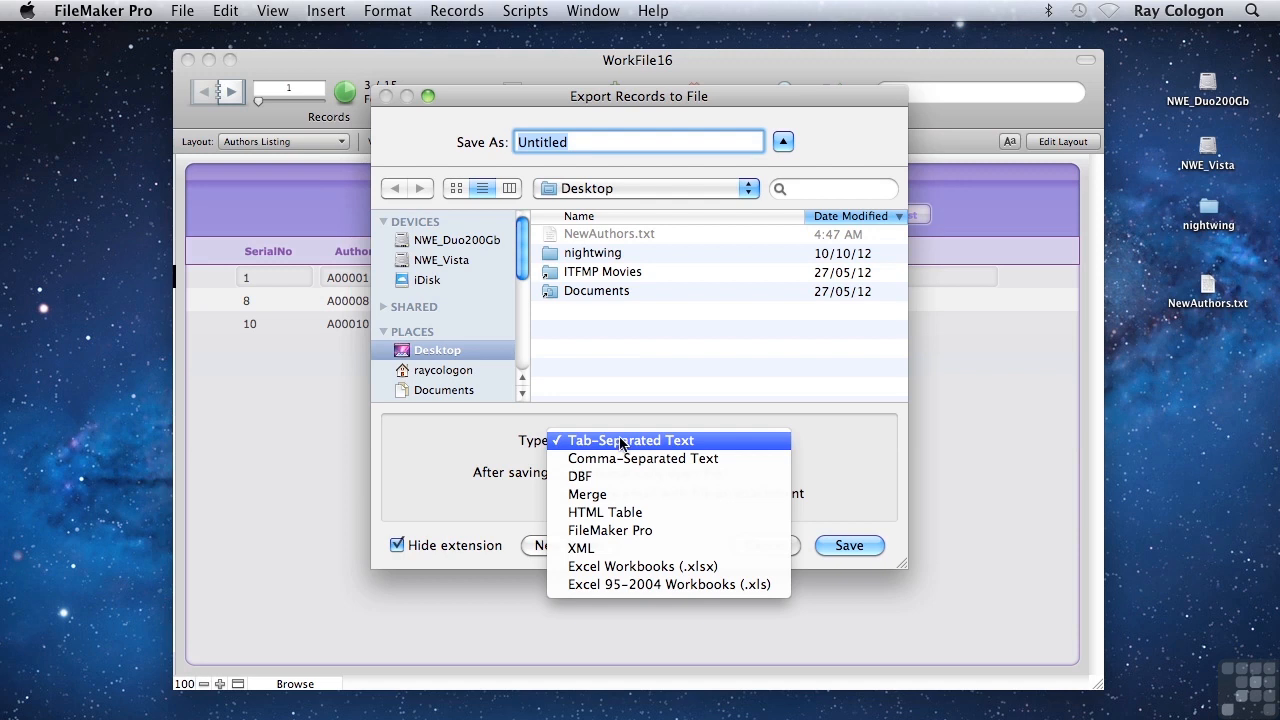
left_click(625, 440)
type("ThreeAuthors")
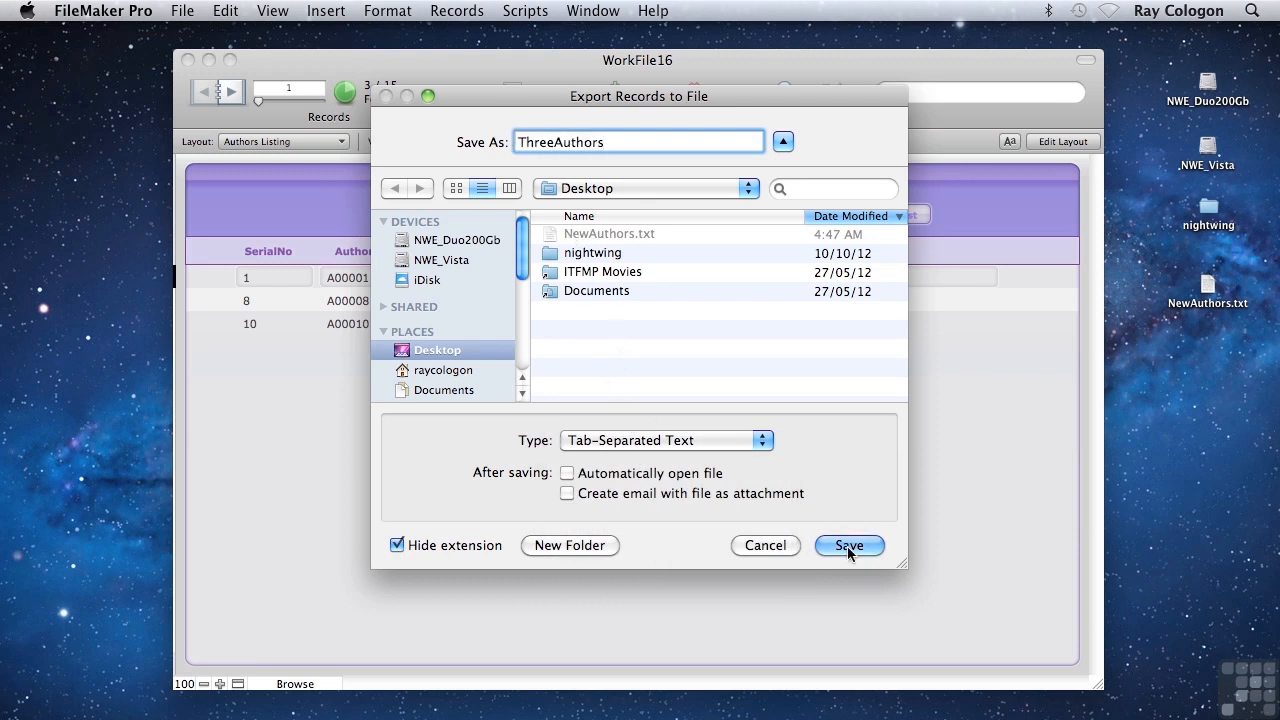
left_click(847, 546)
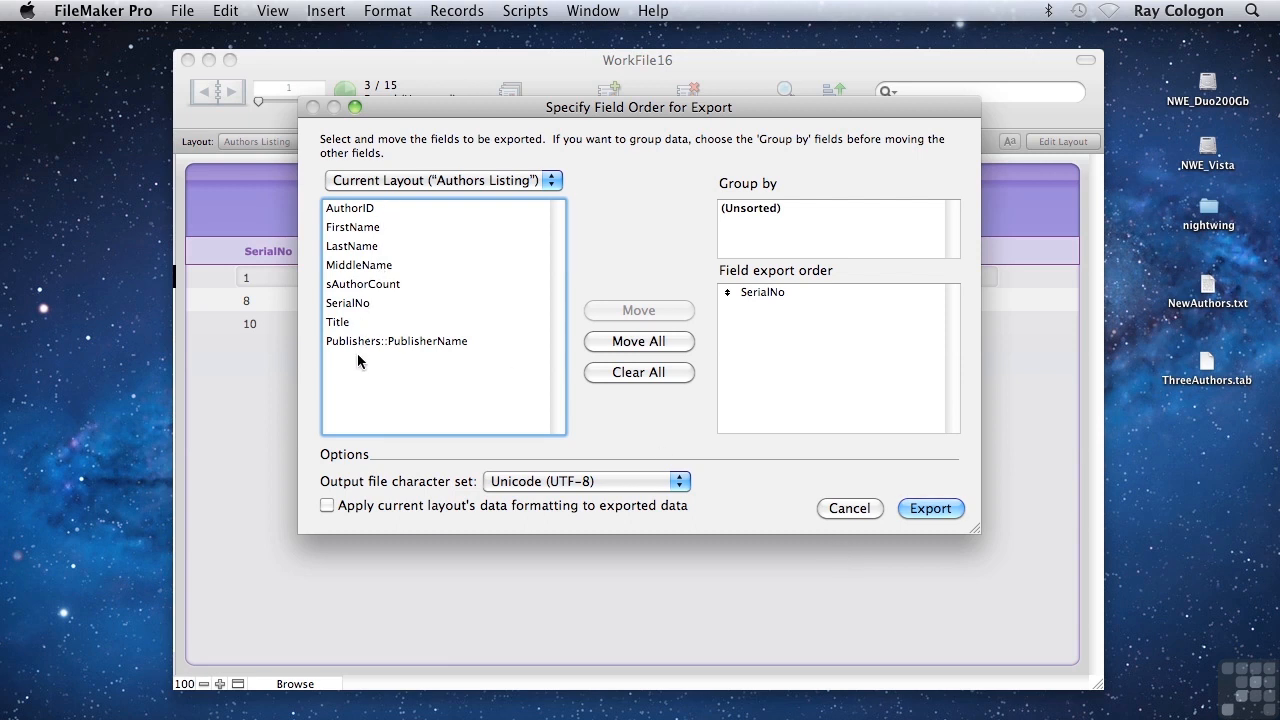
Step: Replace the export field list with FirstName, MiddleName and LastName from the current Authors table and run the export
left_click(368, 183)
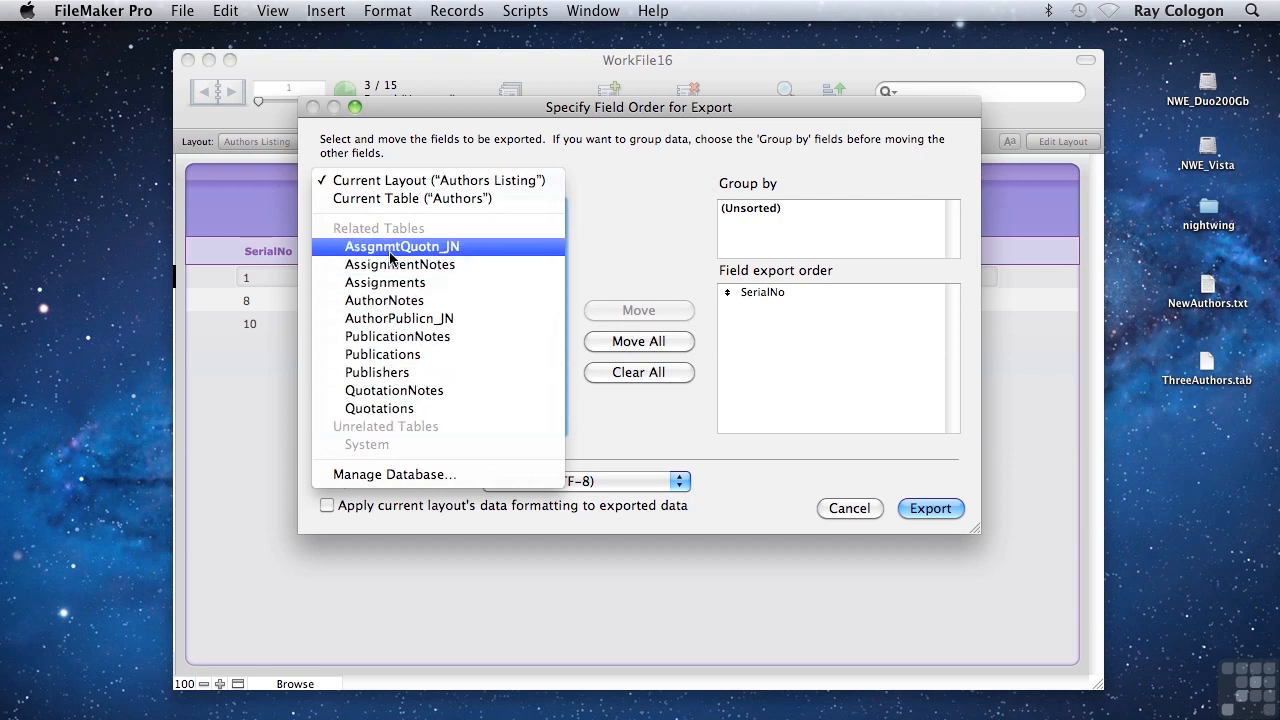
left_click(445, 198)
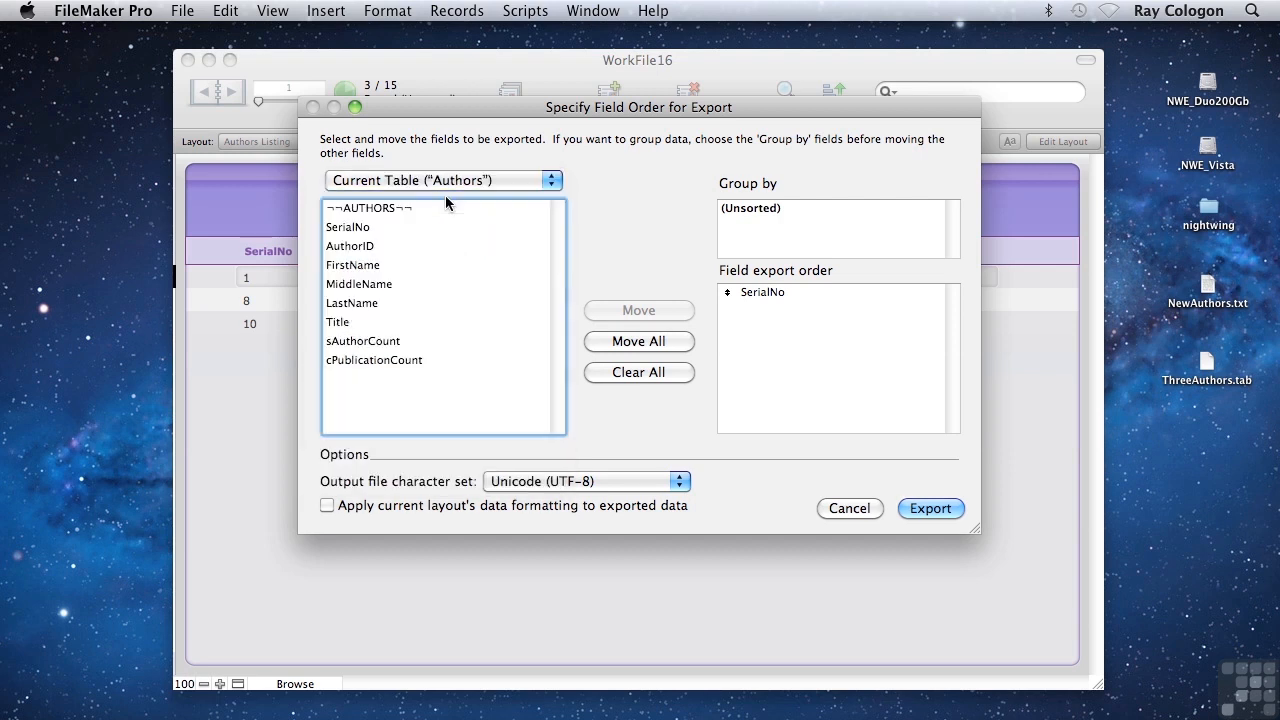
left_click(632, 372)
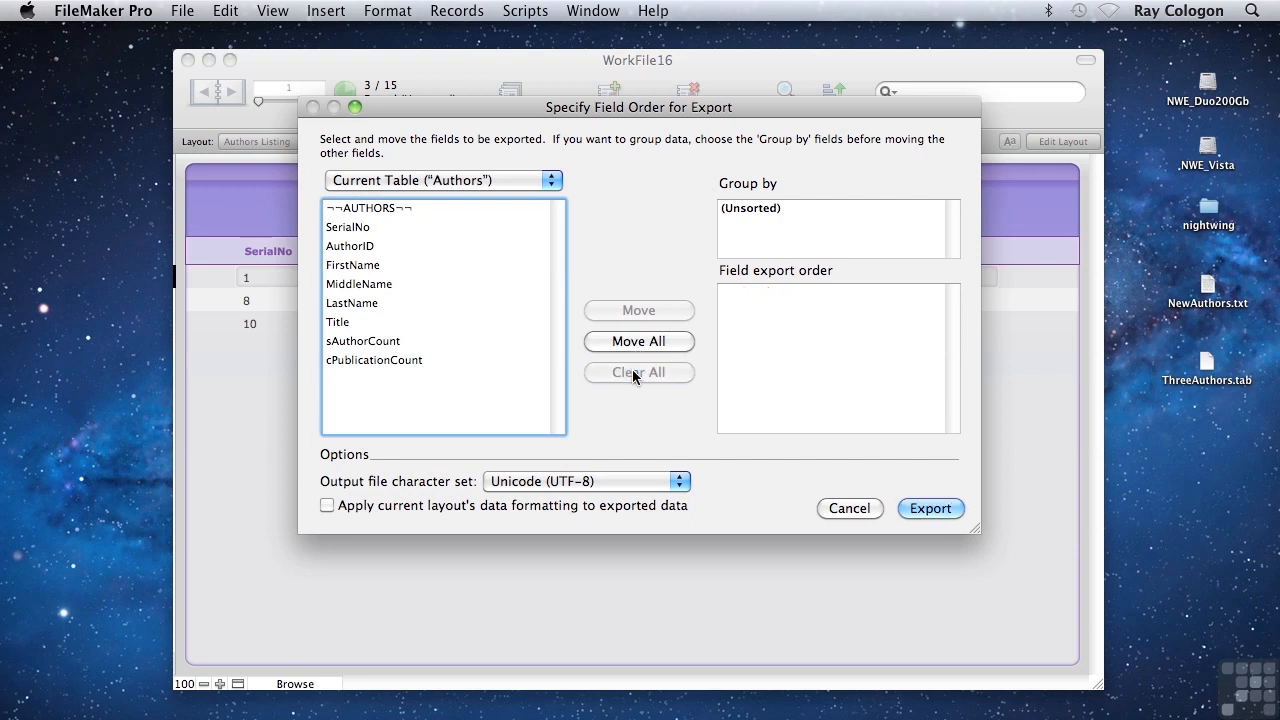
double_click(368, 270)
double_click(360, 284)
left_click(352, 303)
double_click(352, 303)
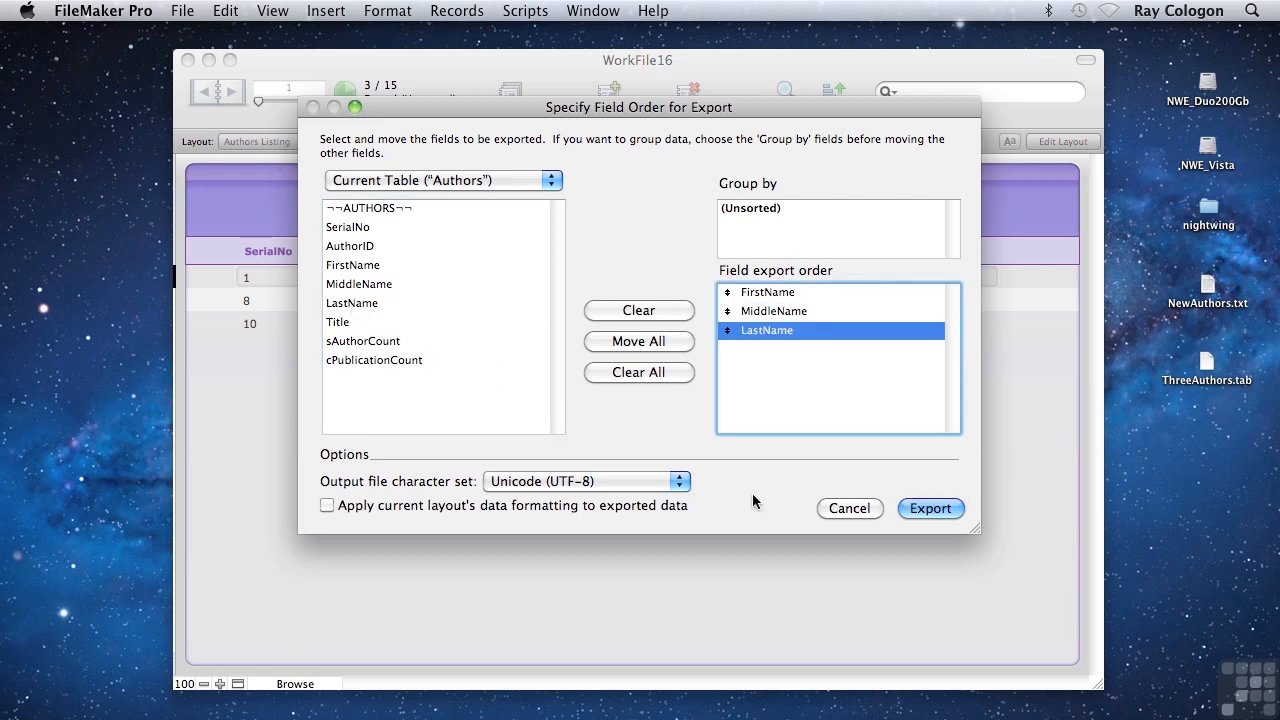
left_click(917, 512)
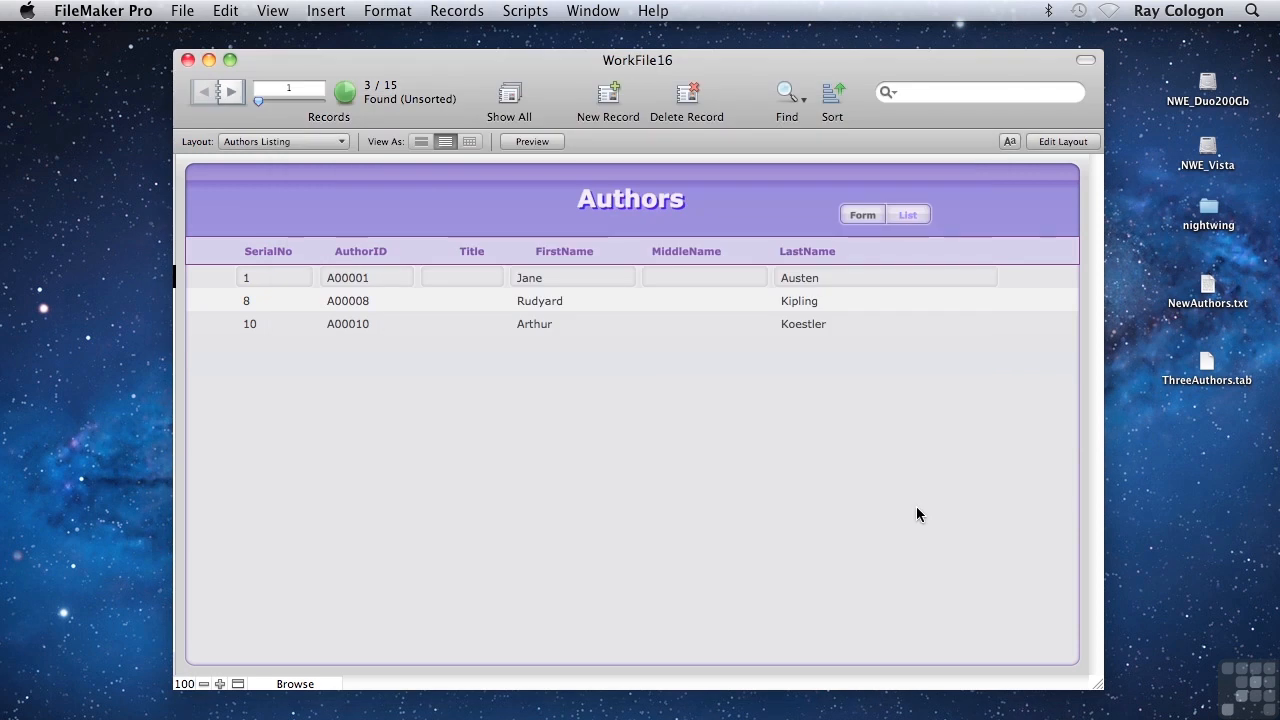
Step: Open the exported ThreeAuthors.tab in TextEdit to examine its rows, close it and return to FileMaker Pro
double_click(1208, 366)
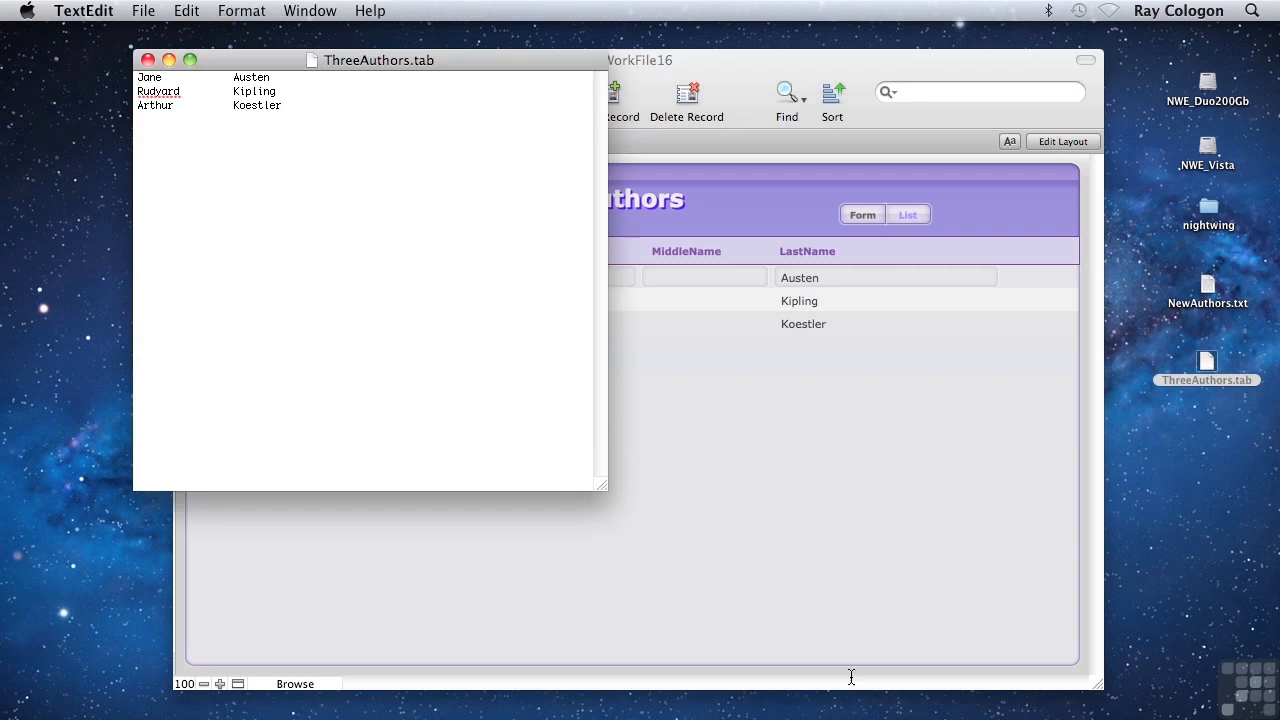
triple_click(136, 80)
left_click_drag(125, 97, 125, 120)
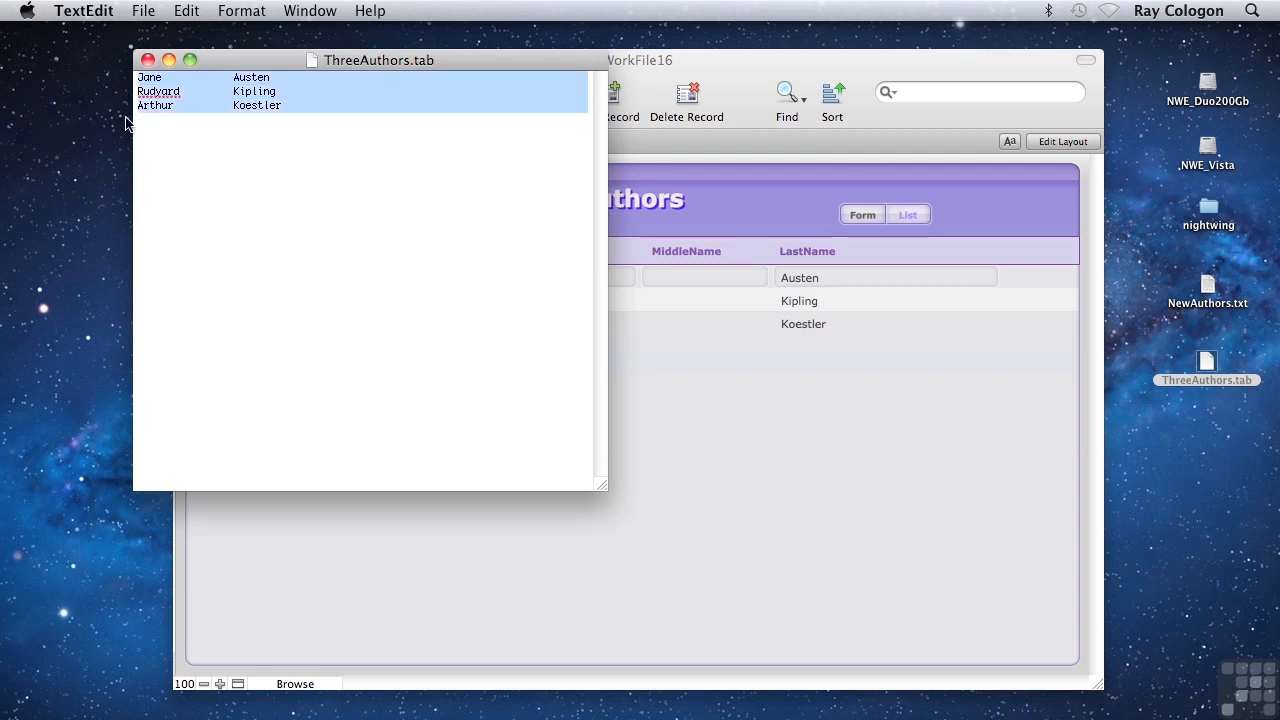
left_click(148, 60)
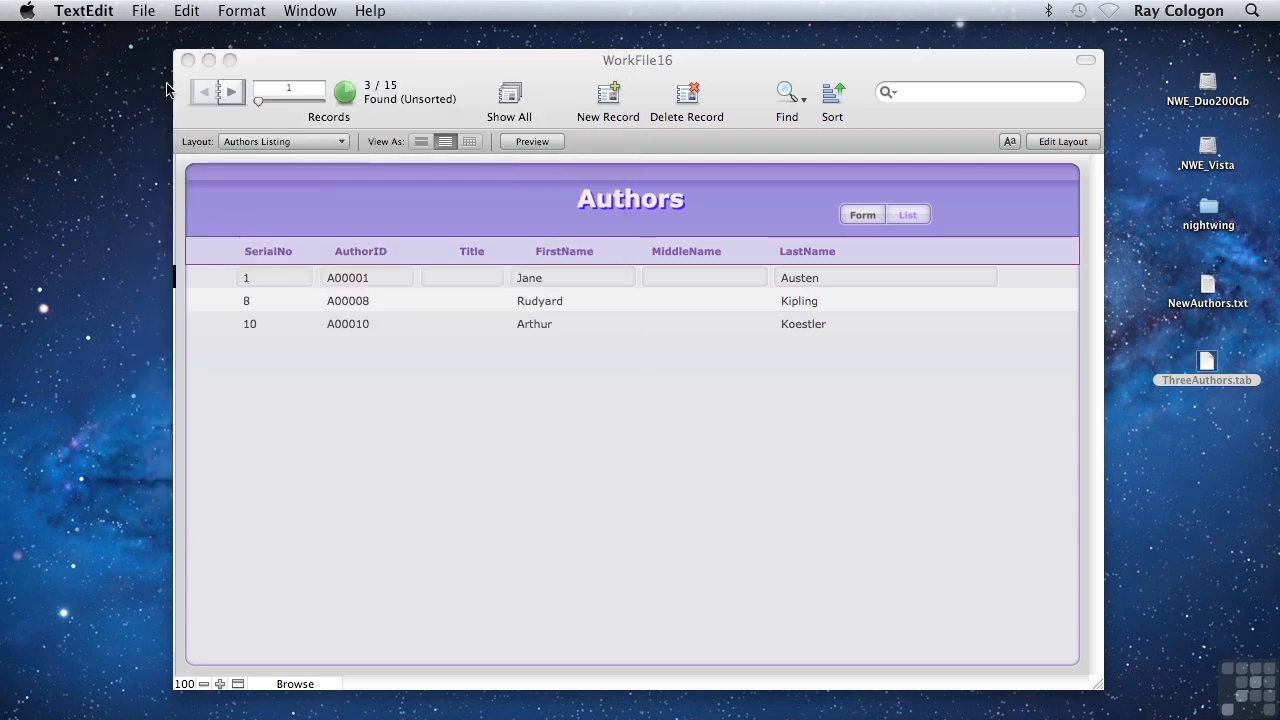
left_click(486, 456)
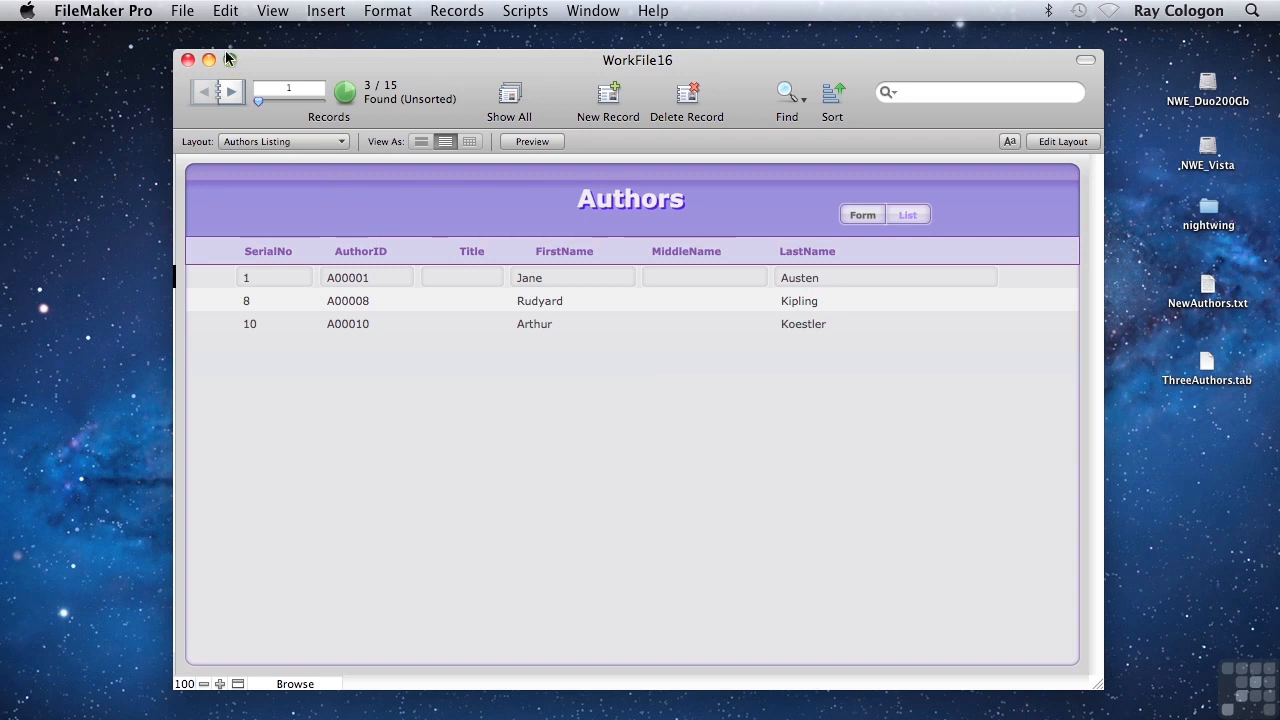
Step: Start a file import showing all available file types and open NewAuthors.txt from the Desktop as the source
left_click(183, 12)
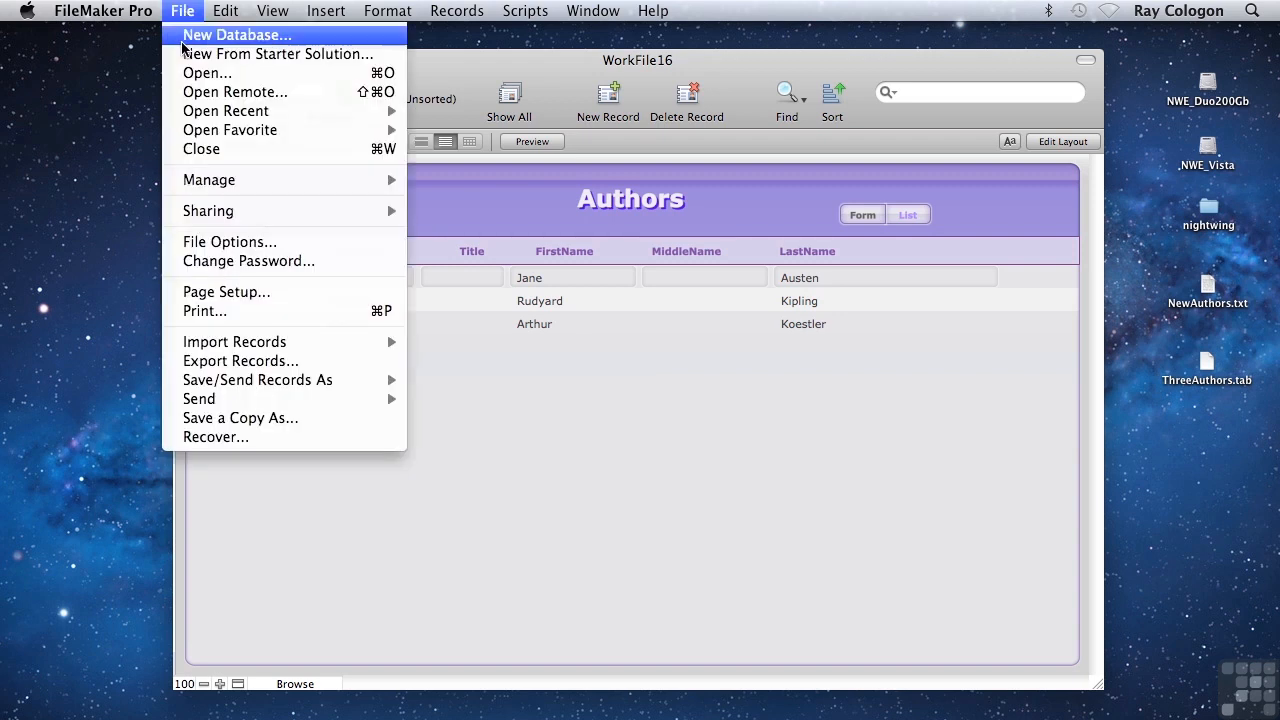
mouse_move(268, 350)
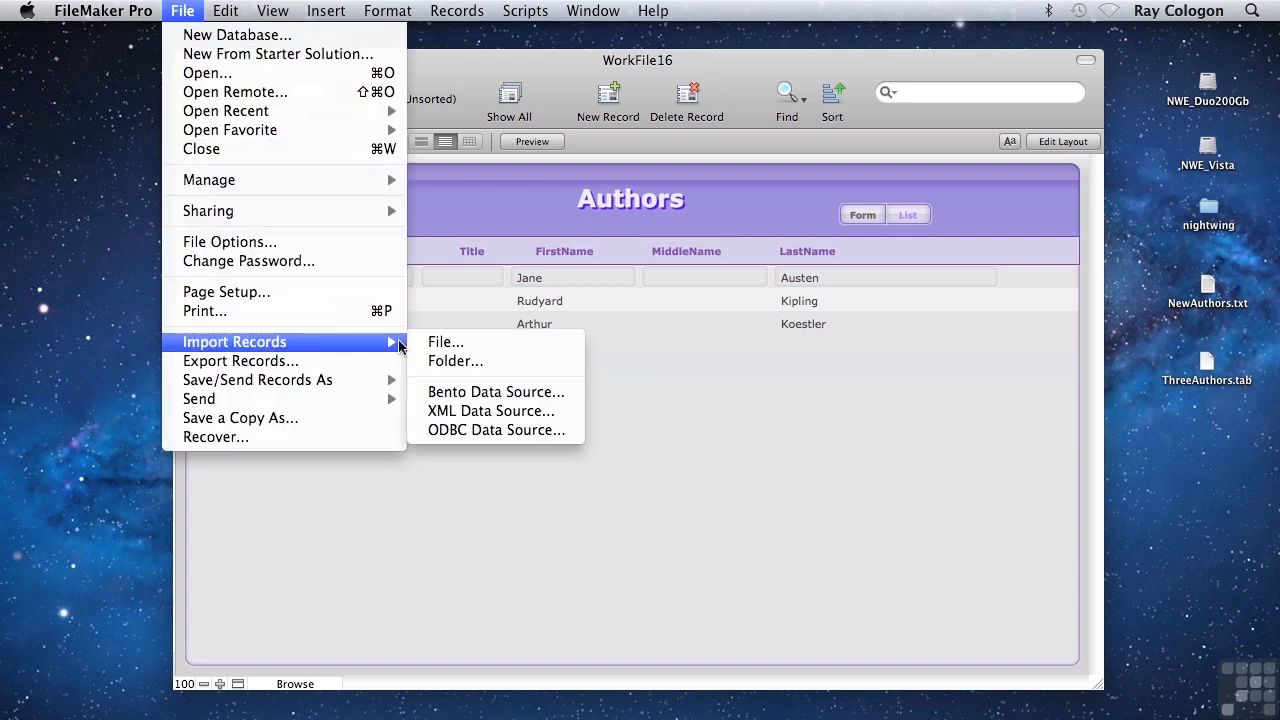
left_click(443, 342)
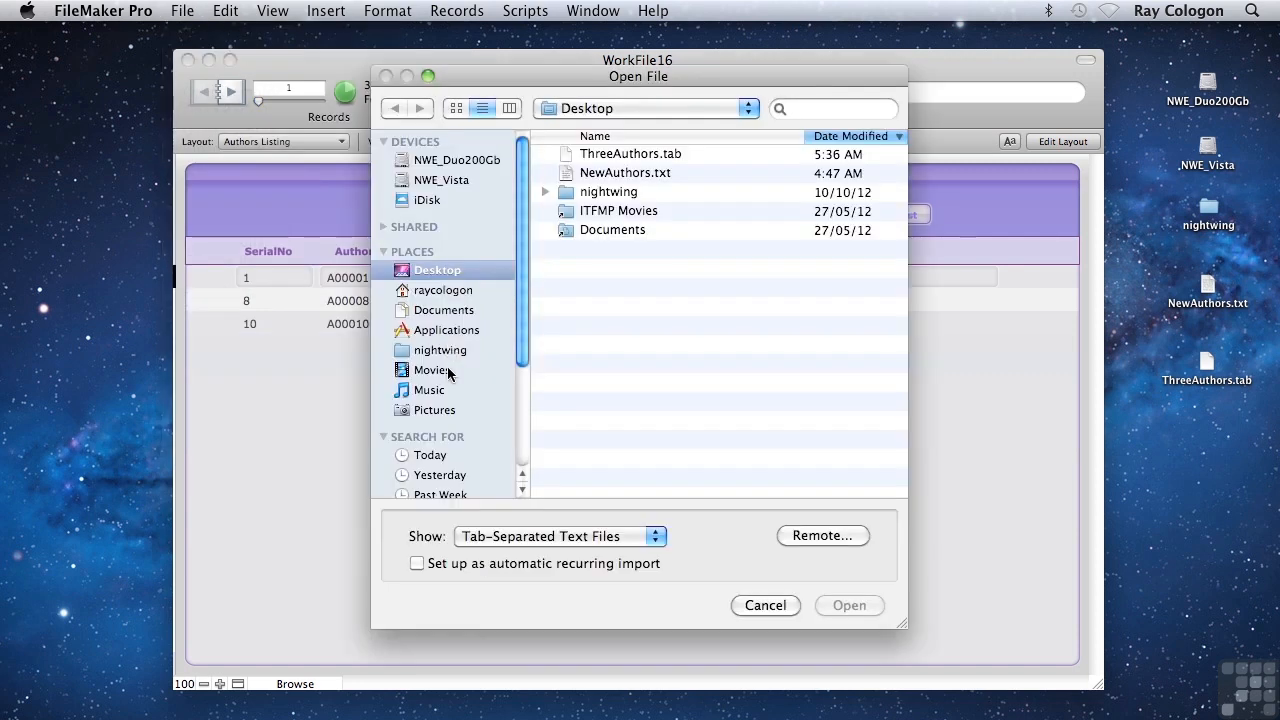
left_click(487, 542)
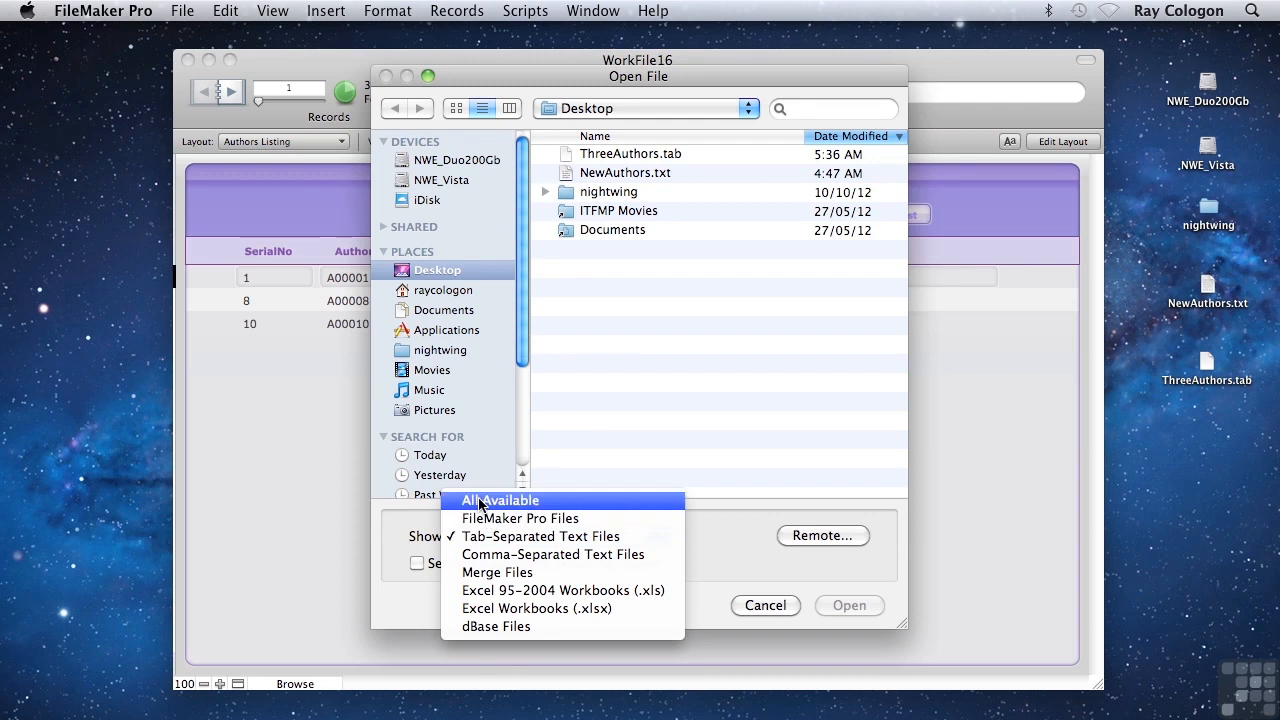
left_click(497, 503)
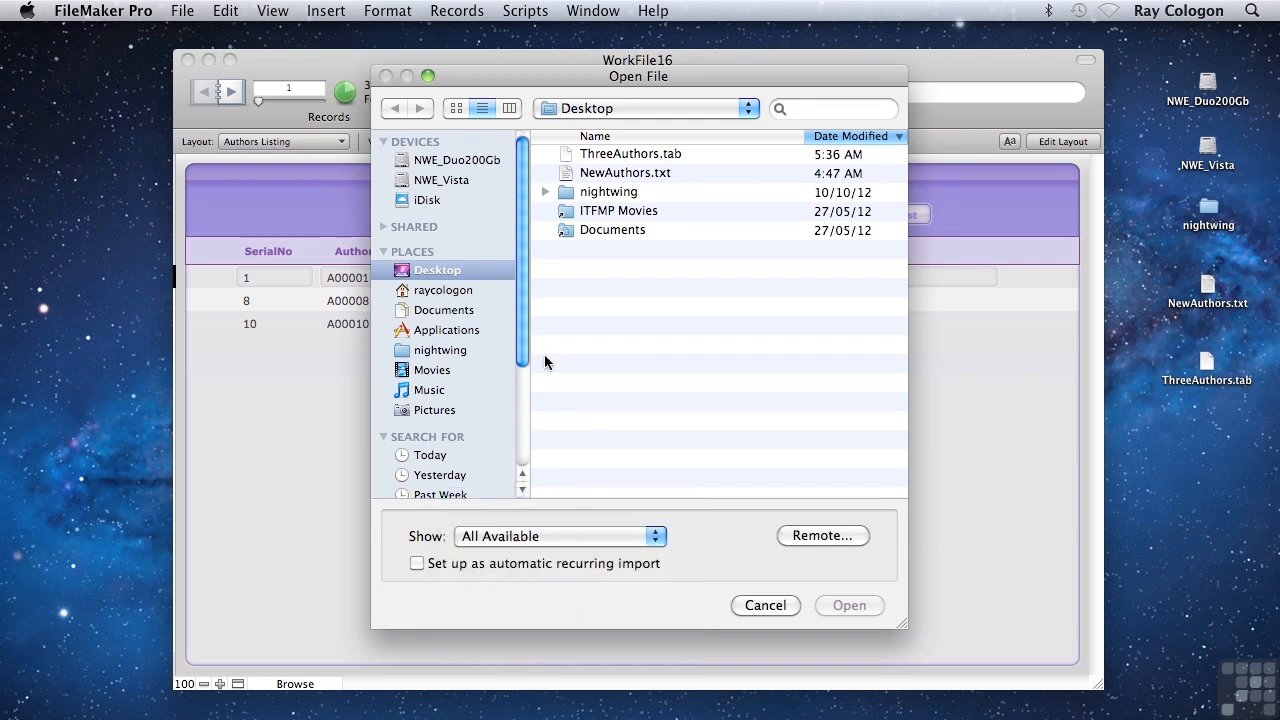
left_click(624, 176)
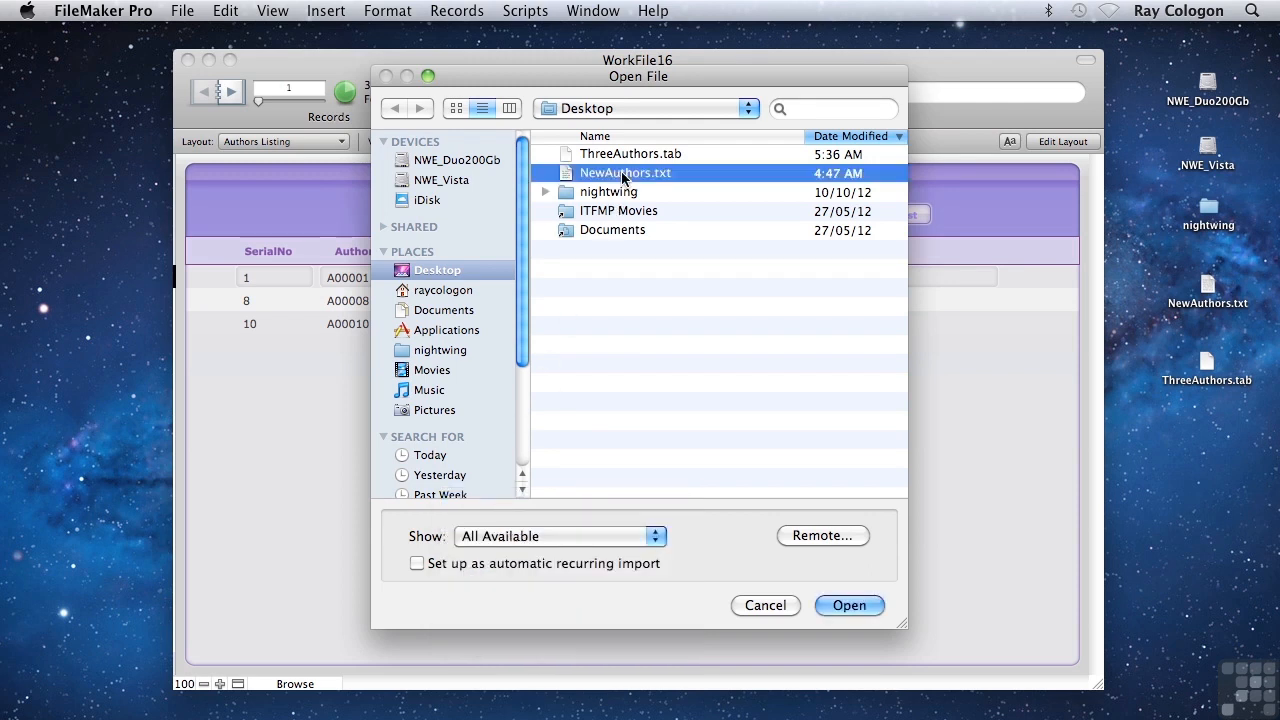
left_click(850, 607)
left_click(850, 606)
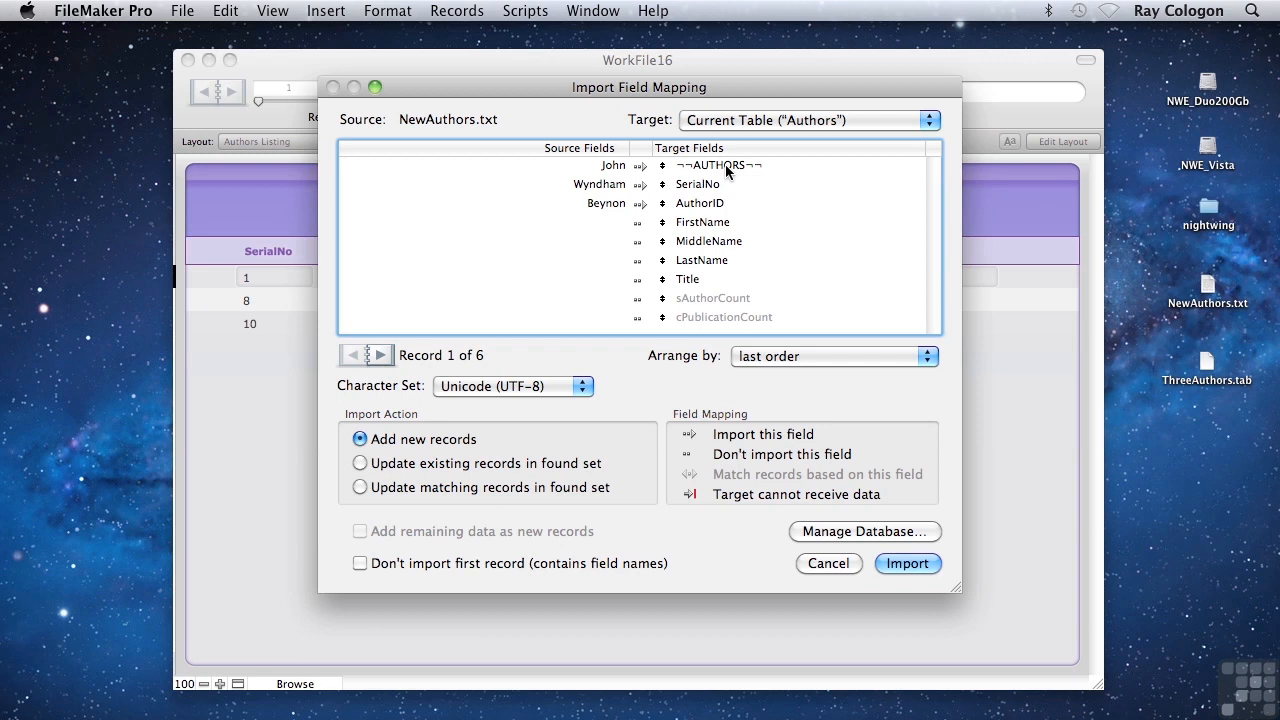
Step: Reorder the target fields so FirstName, MiddleName and LastName line up with the first, second and third source fields
left_click(699, 207)
left_click(700, 185)
left_click(702, 167)
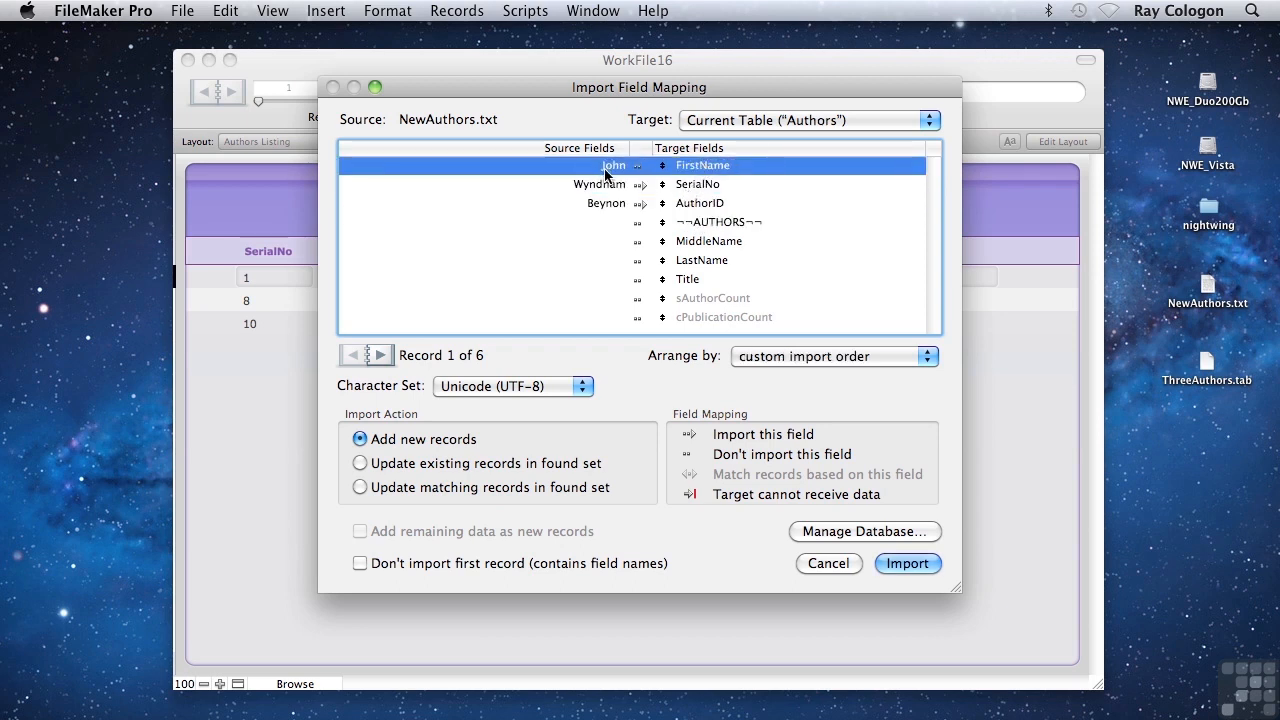
left_click_drag(697, 240, 692, 190)
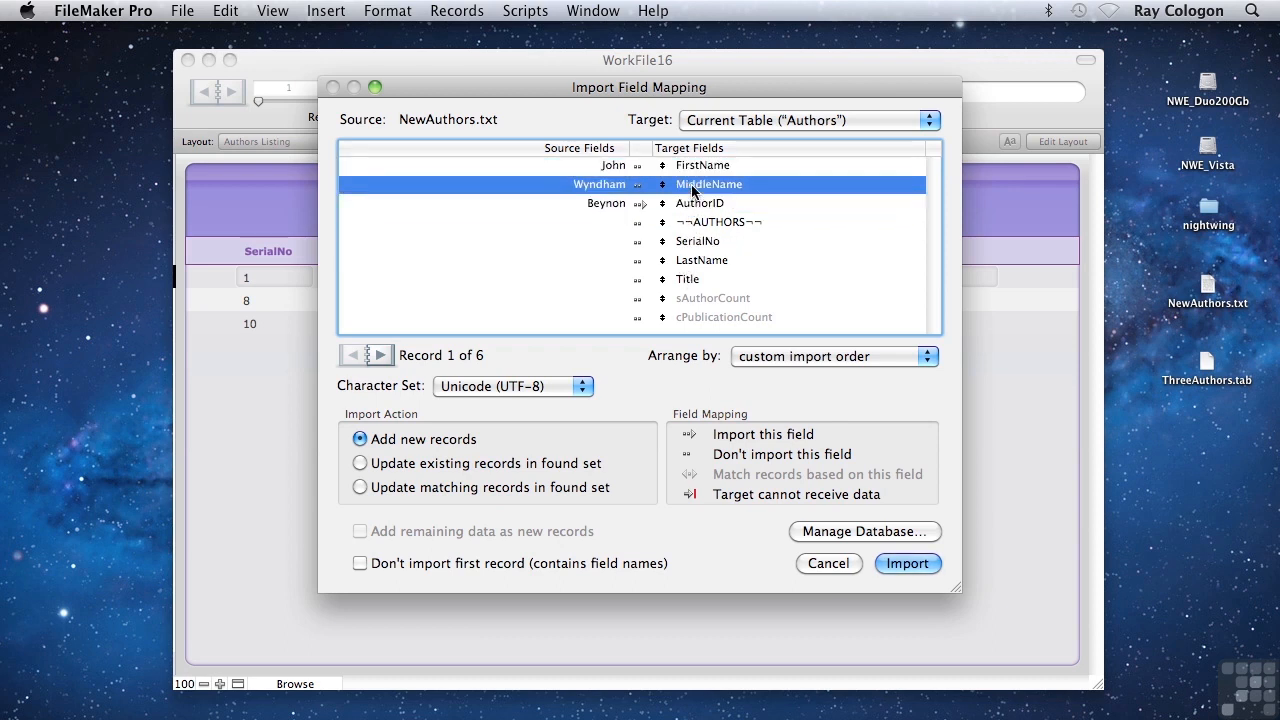
left_click(695, 240)
left_click_drag(695, 240, 702, 208)
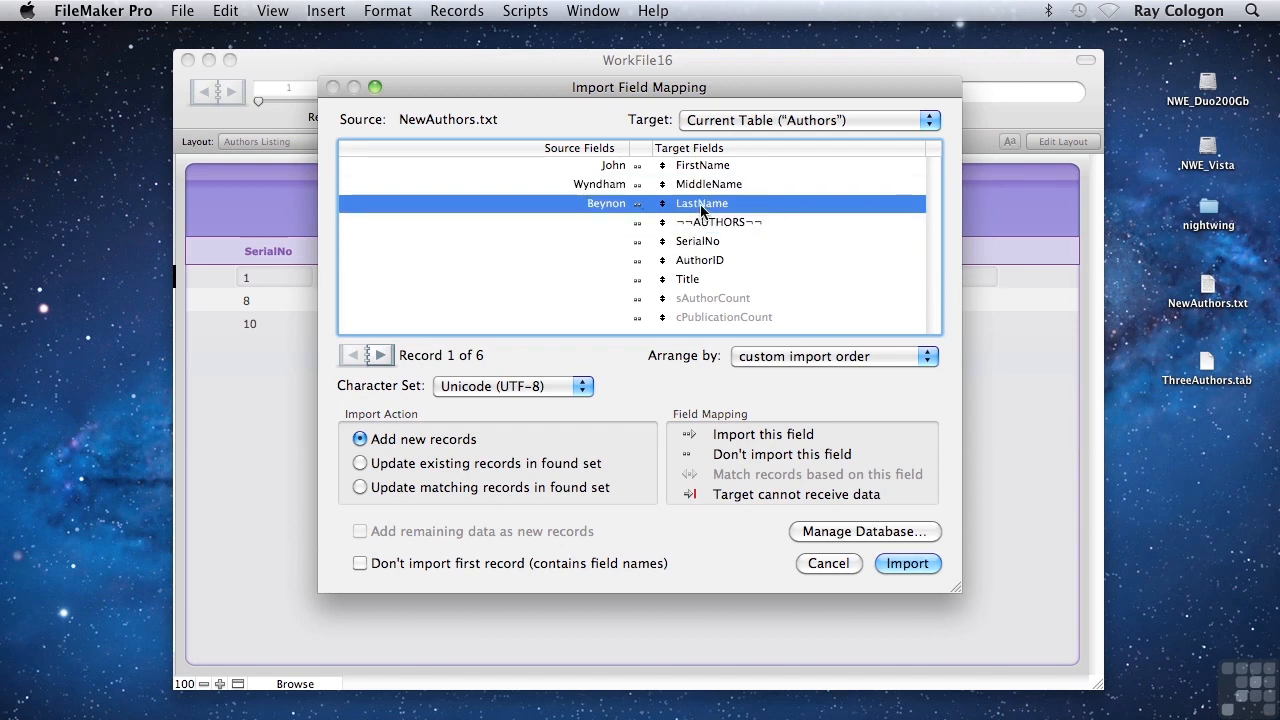
Step: Enable importing for the mapped FirstName, MiddleName and LastName fields
left_click(636, 168)
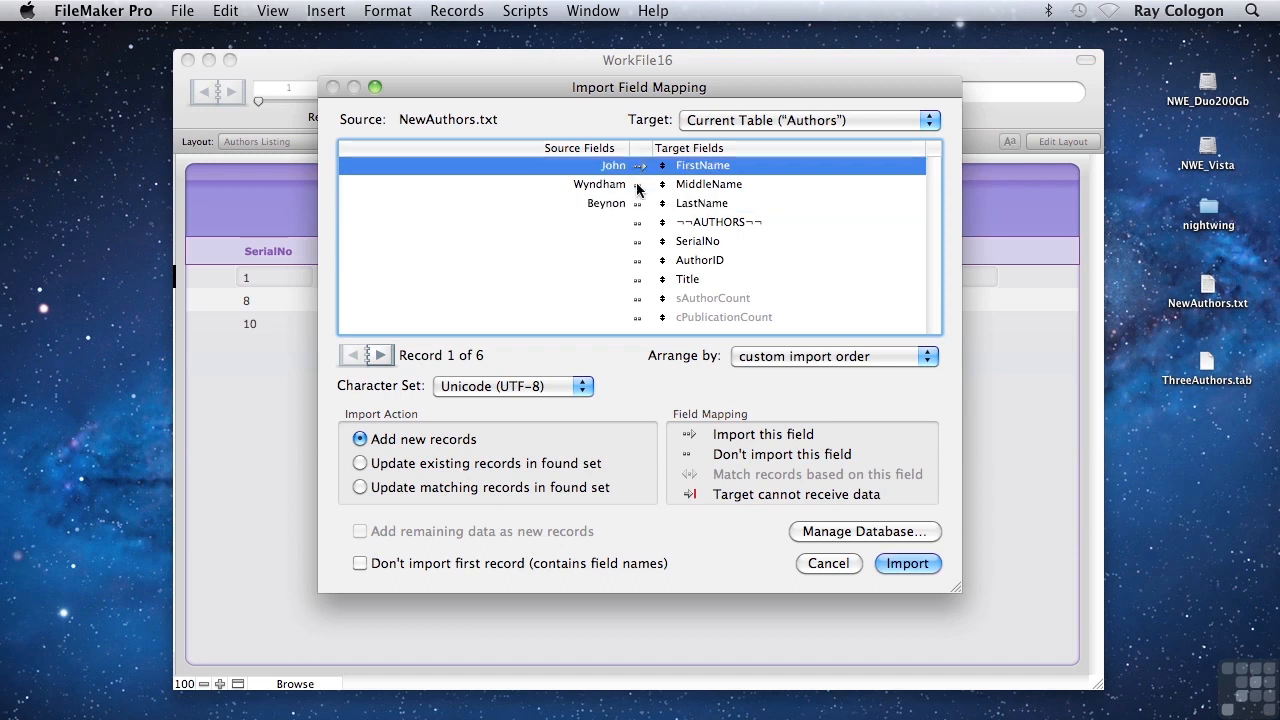
left_click(637, 186)
left_click(638, 201)
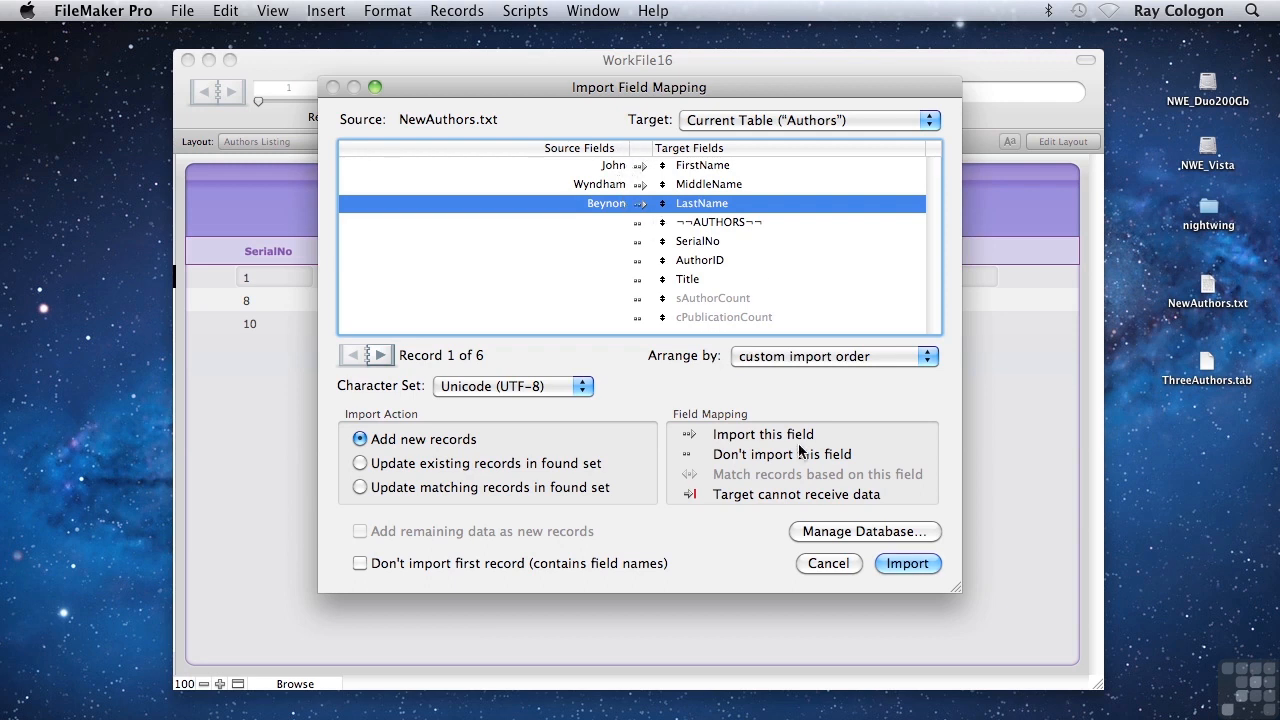
Step: Import the data as new records with auto-enter options performed, and dismiss the import summary
left_click(907, 564)
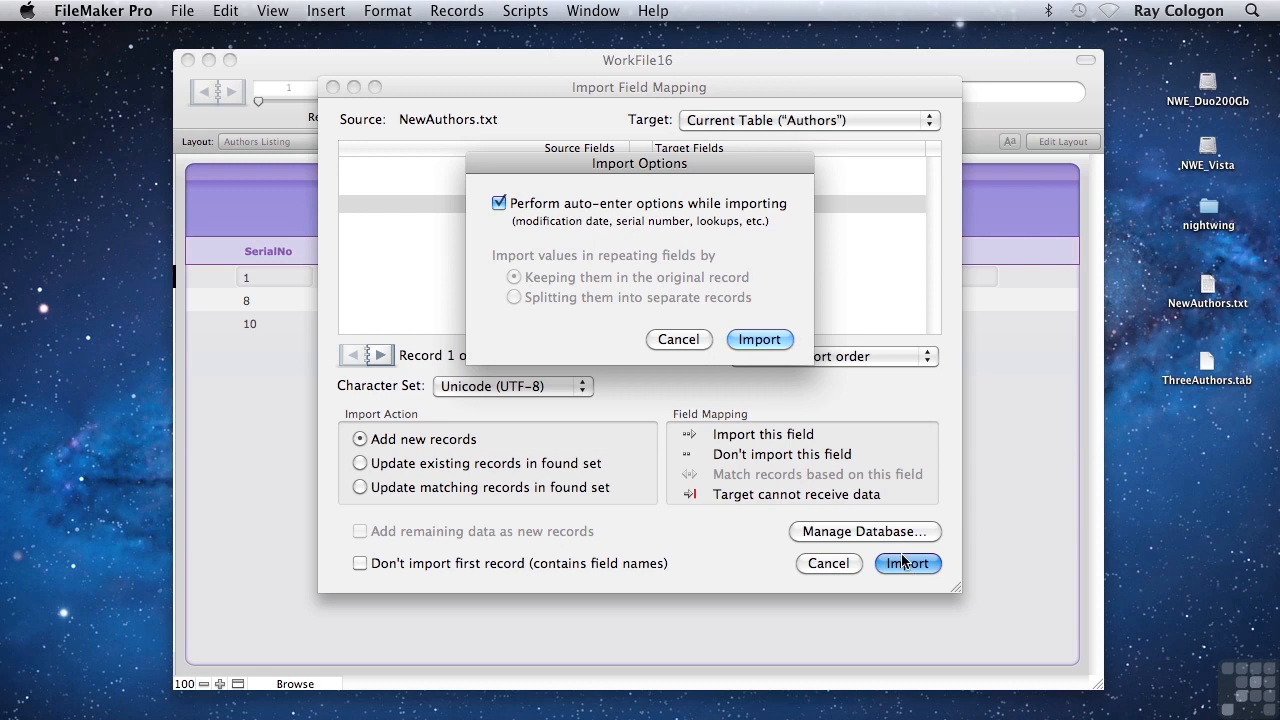
left_click(764, 340)
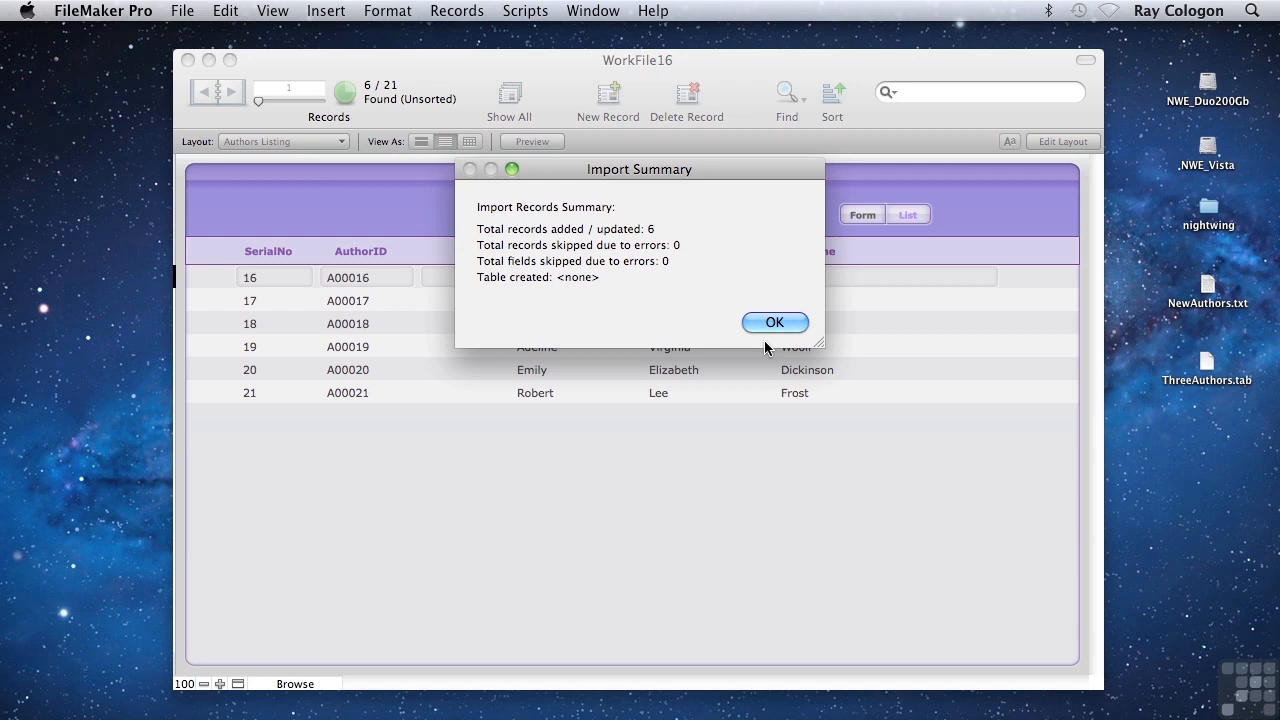
left_click(772, 323)
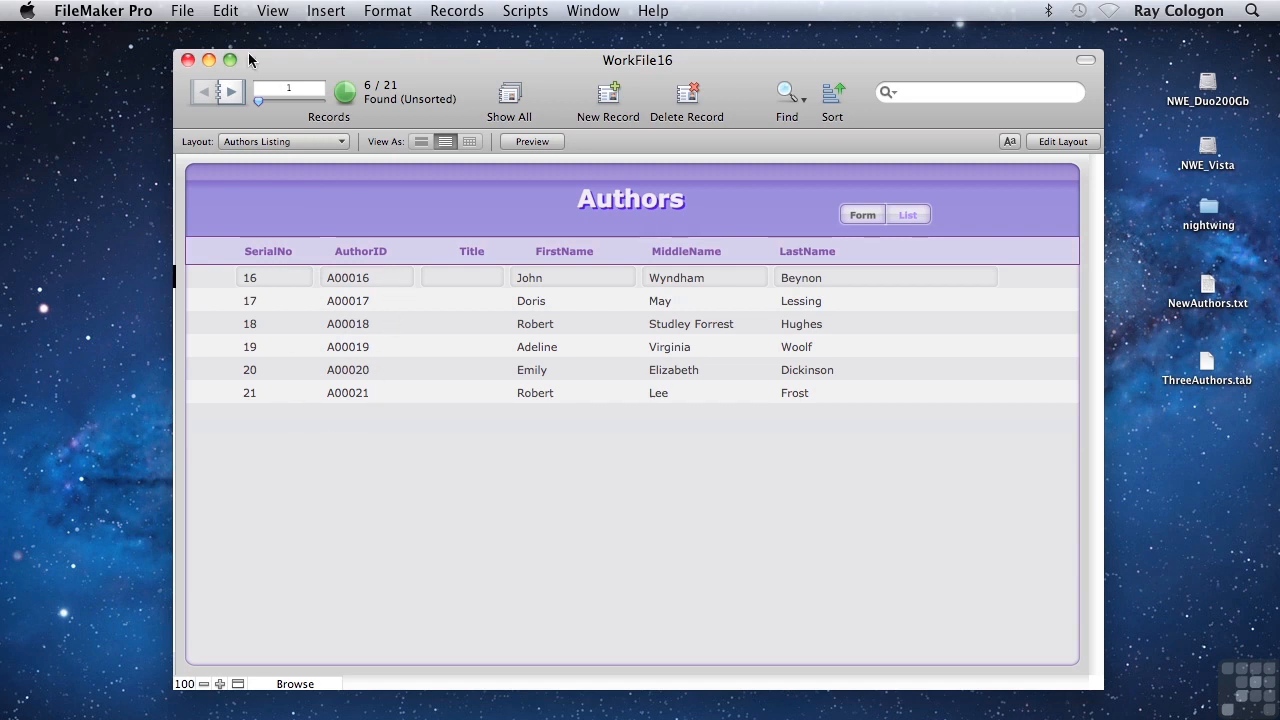
left_click(183, 11)
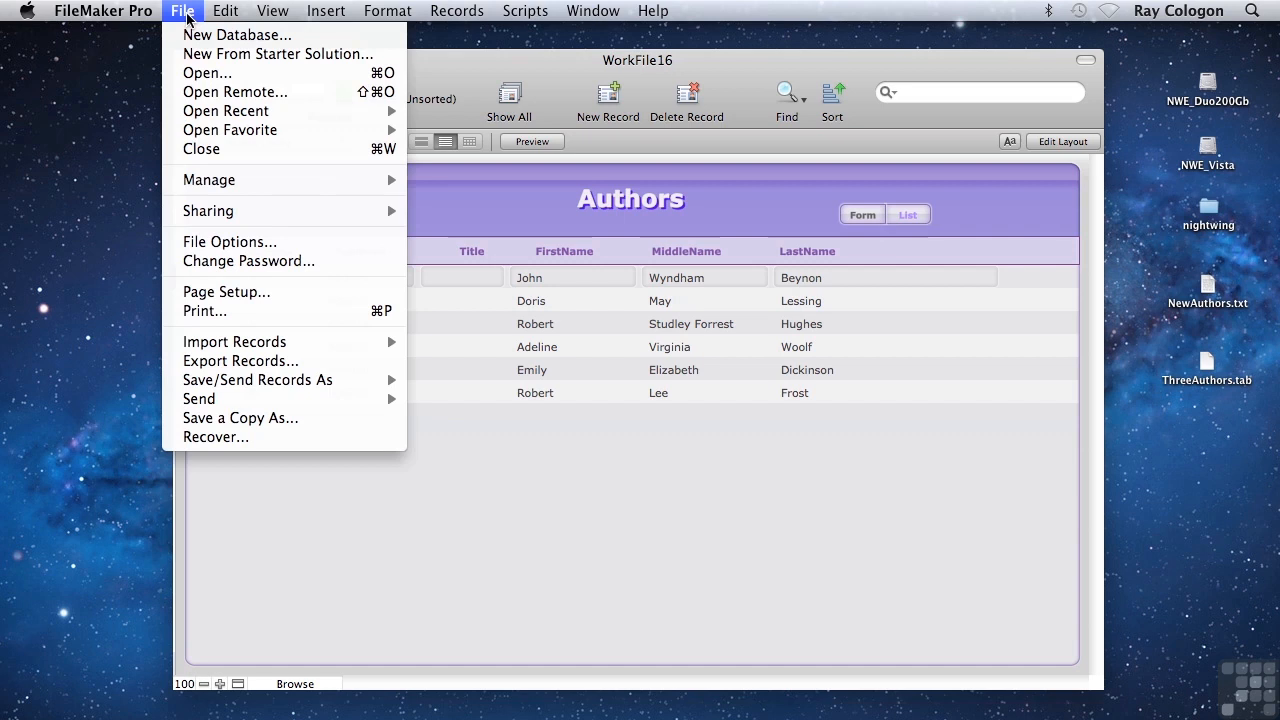
mouse_move(256, 341)
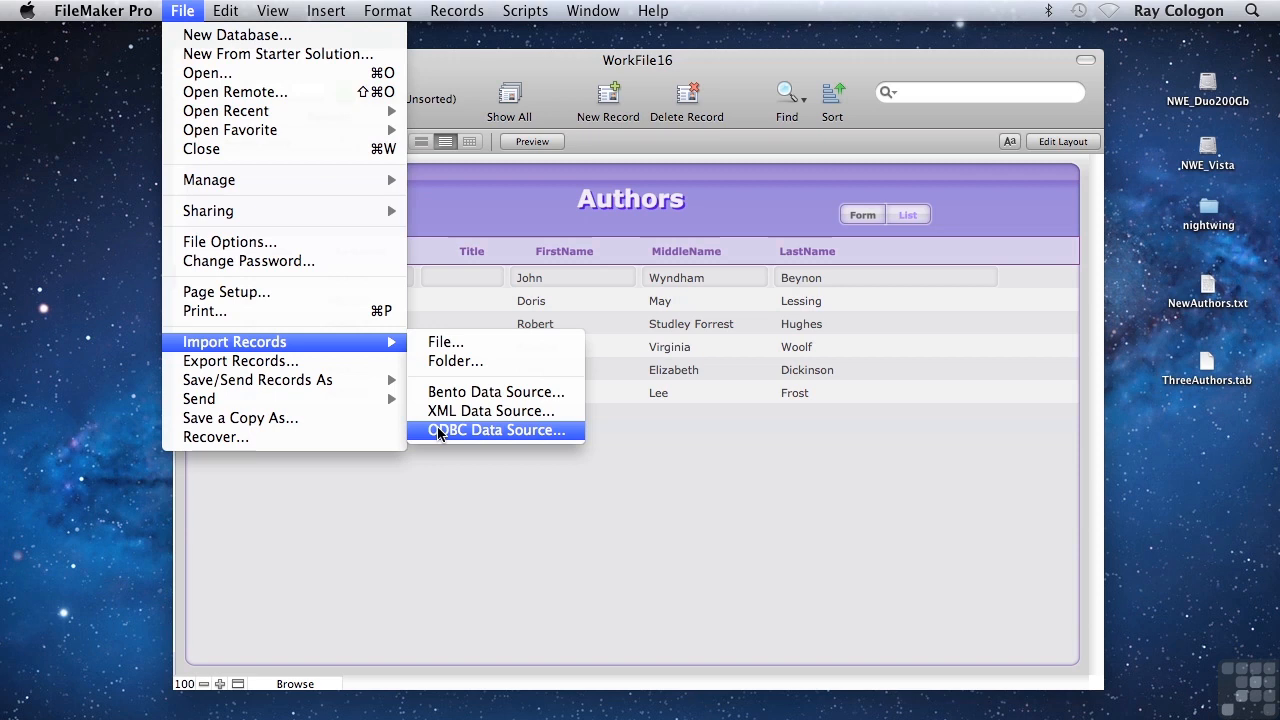
left_click(587, 508)
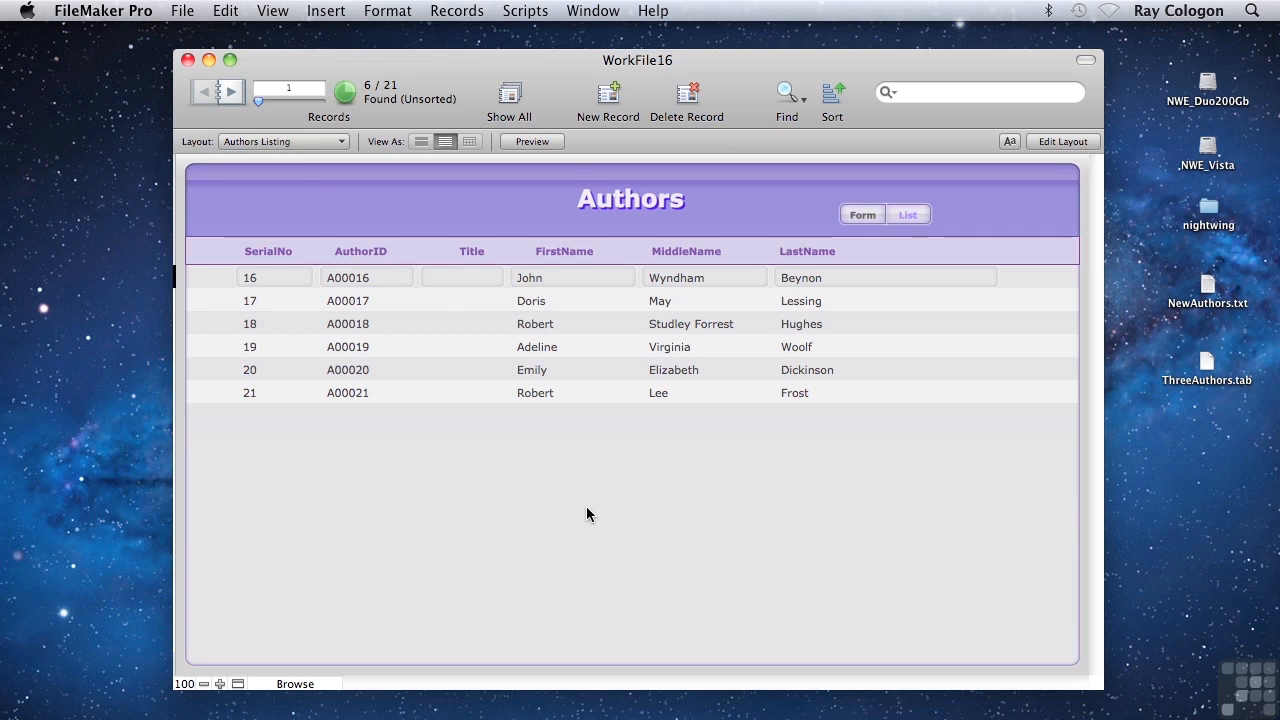